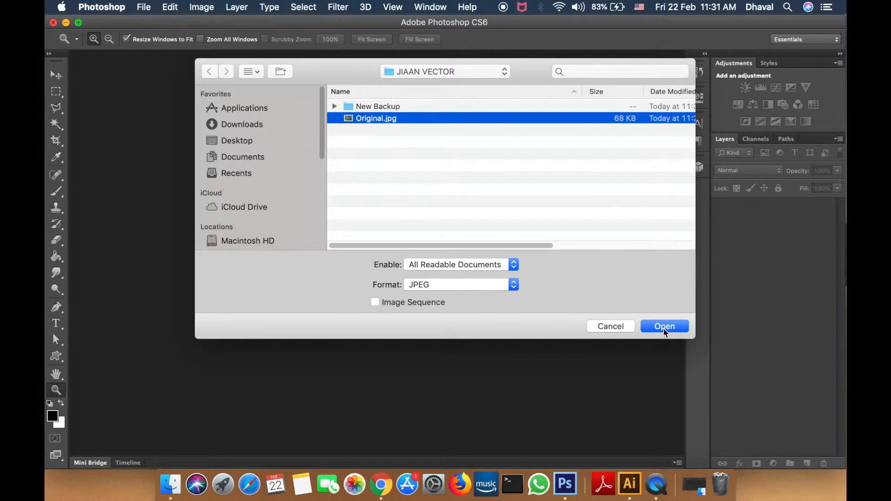
- Open Original.jpg and duplicate its Background layer
{"action": "left_click", "coordinate": [665, 327]}
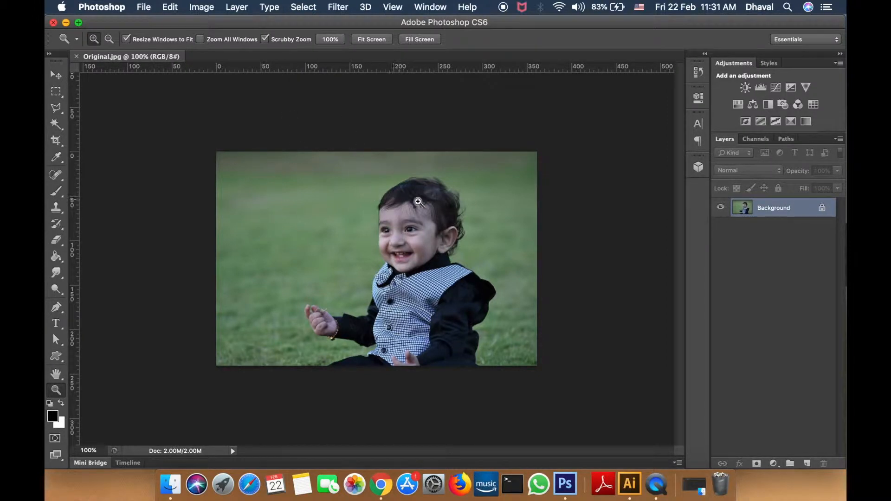
{"action": "left_click_drag", "start_coordinate": [766, 208], "coordinate": [808, 462]}
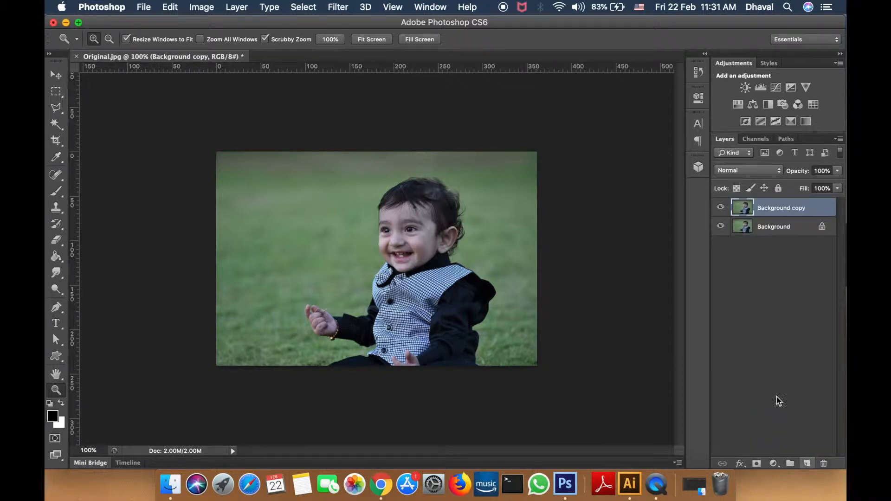
- Hide the Background layer and rename the duplicated layer as Original
{"action": "left_click", "coordinate": [720, 226]}
{"action": "double_click", "coordinate": [770, 208]}
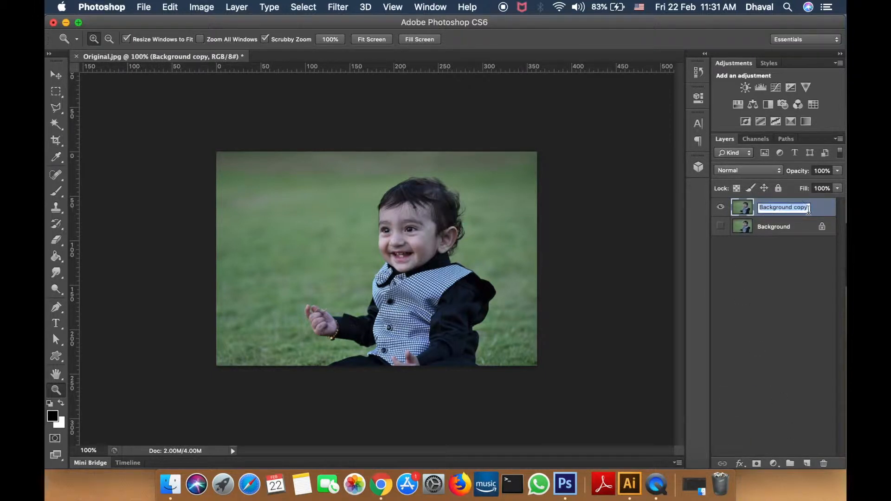
{"action": "type", "text": "o"}
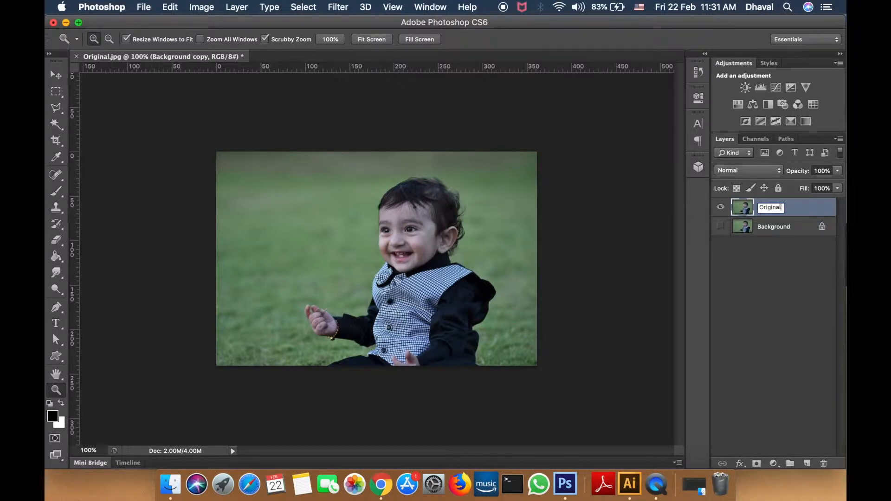
{"action": "key", "text": "Return"}
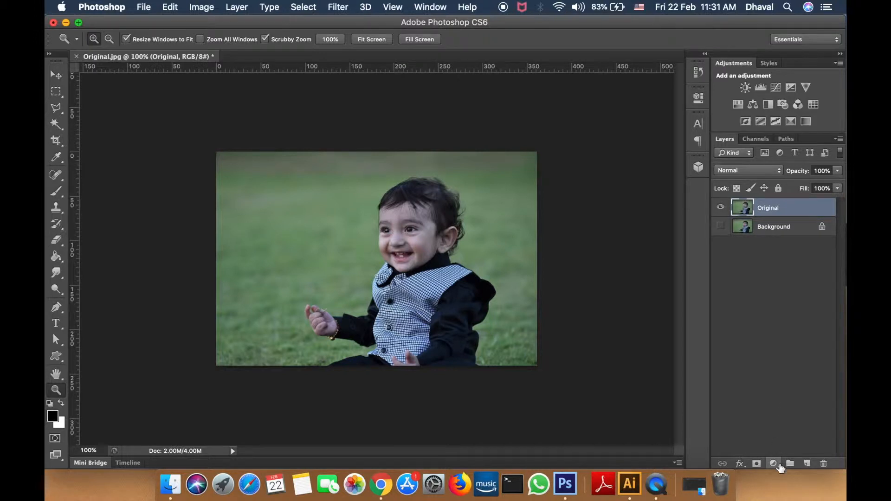
- Add a Threshold adjustment layer above the Original layer with a threshold level of 95
{"action": "left_click", "coordinate": [774, 463]}
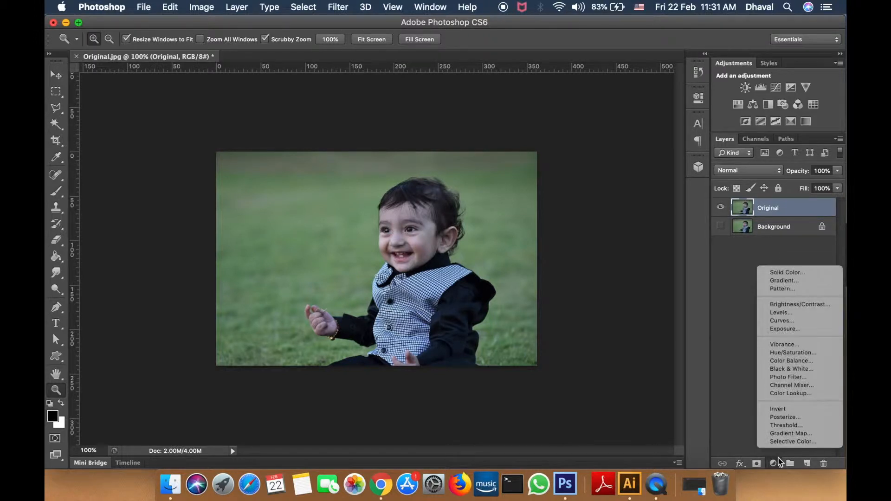
{"action": "left_click", "coordinate": [783, 425]}
{"action": "left_click_drag", "start_coordinate": [602, 93], "coordinate": [593, 95]}
{"action": "left_click_drag", "start_coordinate": [591, 197], "coordinate": [573, 192]}
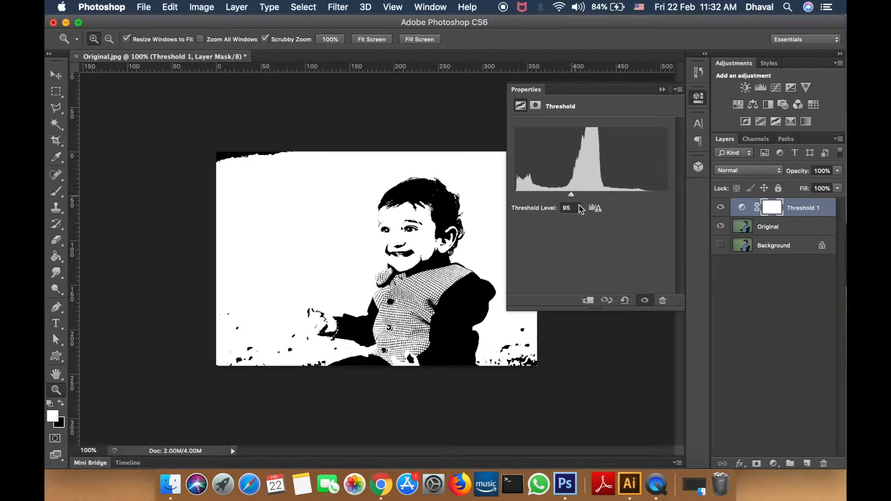
- Clip the Threshold adjustment to the Original layer and compare the image with and without the effect
{"action": "left_click", "coordinate": [588, 300]}
{"action": "left_click", "coordinate": [645, 300]}
{"action": "left_click", "coordinate": [645, 300]}
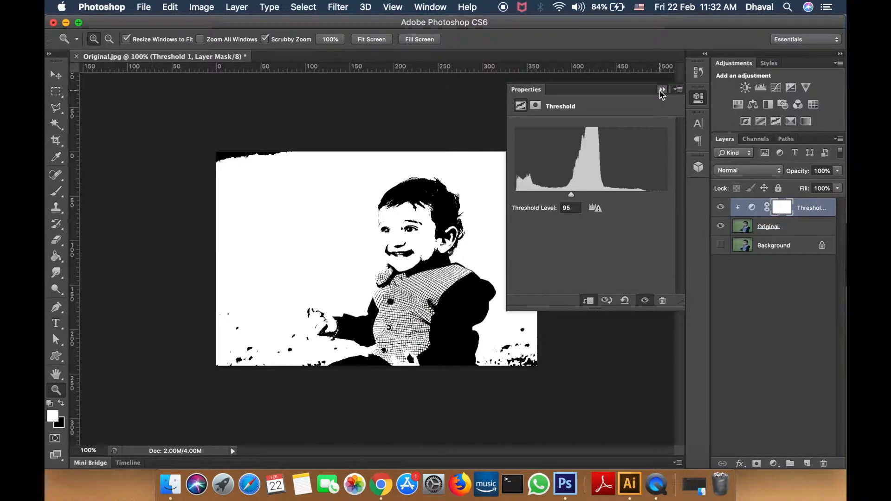
{"action": "left_click", "coordinate": [661, 91]}
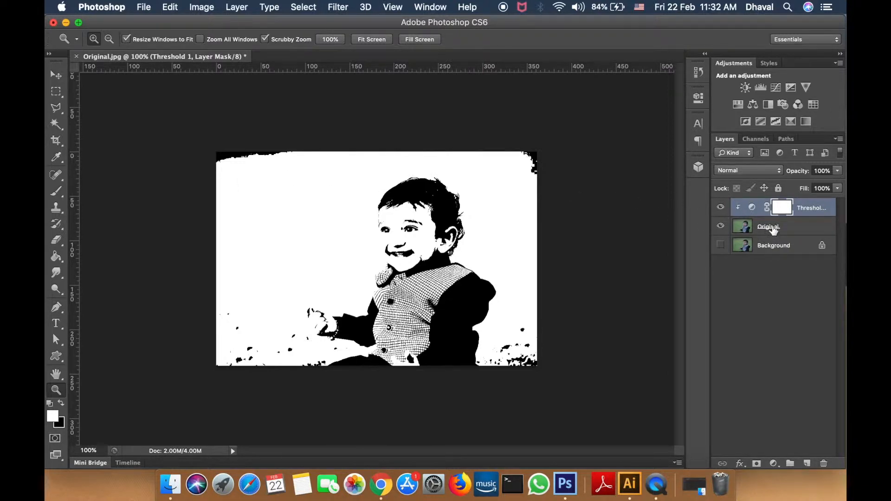
- Set up the Brush tool with a hard round 48 px tip for painting on the Original layer
{"action": "left_click", "coordinate": [774, 229]}
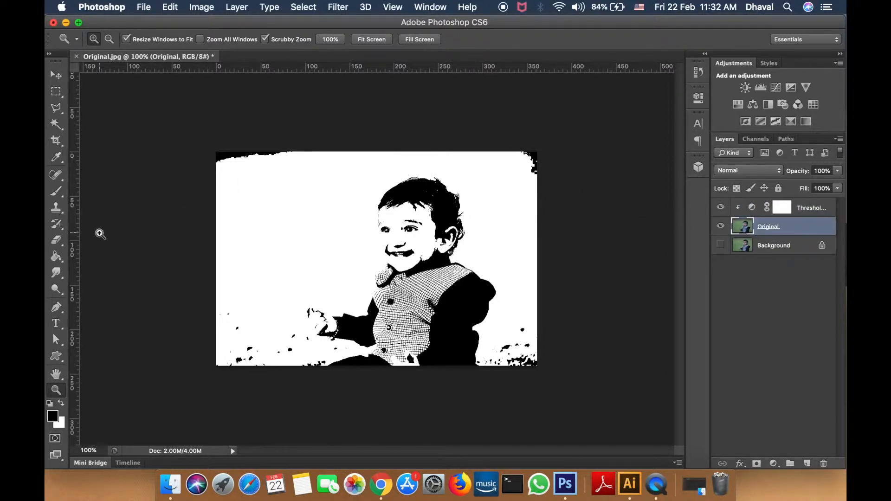
{"action": "left_click", "coordinate": [57, 191]}
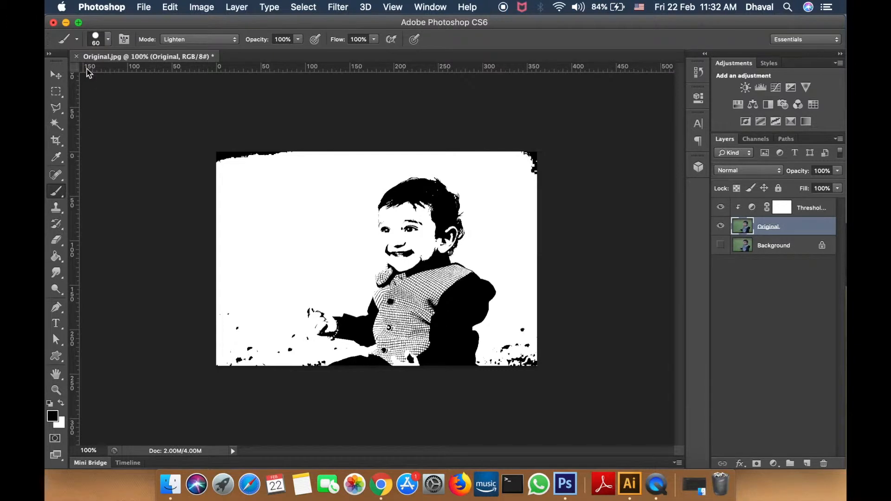
{"action": "left_click", "coordinate": [107, 40]}
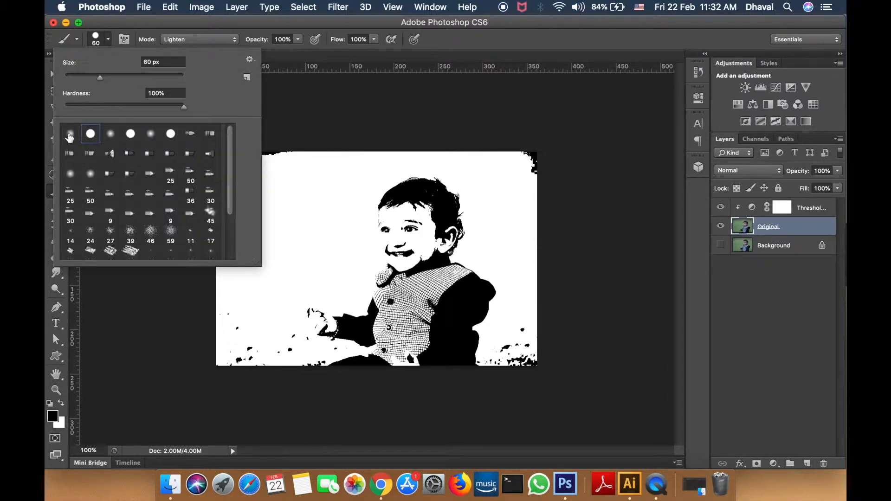
{"action": "left_click_drag", "start_coordinate": [100, 77], "coordinate": [93, 77]}
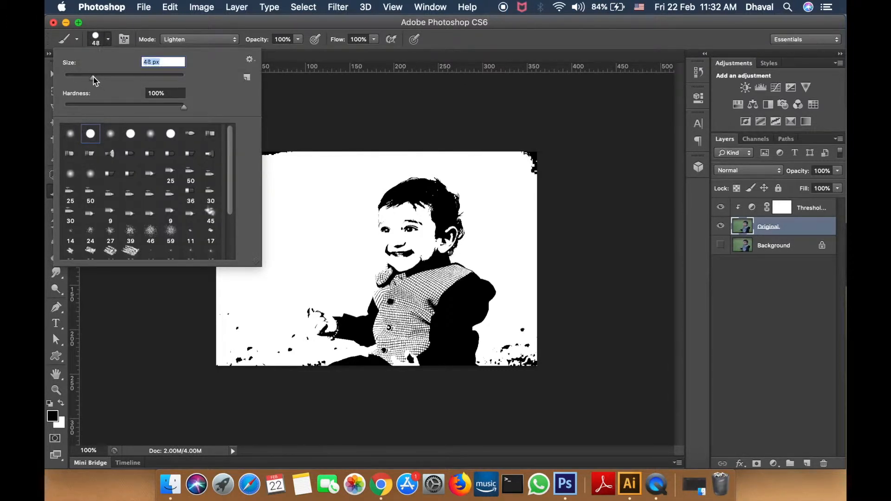
{"action": "left_click", "coordinate": [109, 41]}
{"action": "left_click", "coordinate": [255, 41]}
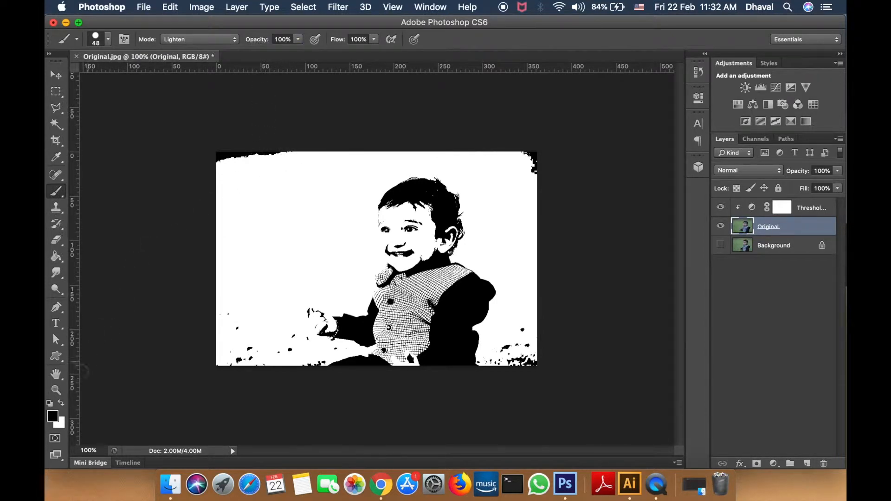
- Paint white over the black patches in the upper corners and the specks along the lower background of the Original layer
{"action": "left_click", "coordinate": [61, 403]}
{"action": "left_click_drag", "start_coordinate": [291, 147], "coordinate": [219, 159]}
{"action": "mouse_move", "coordinate": [520, 151]}
{"action": "left_mouse_down"}
{"action": "mouse_move", "coordinate": [535, 173]}
{"action": "mouse_move", "coordinate": [534, 160]}
{"action": "left_mouse_up"}
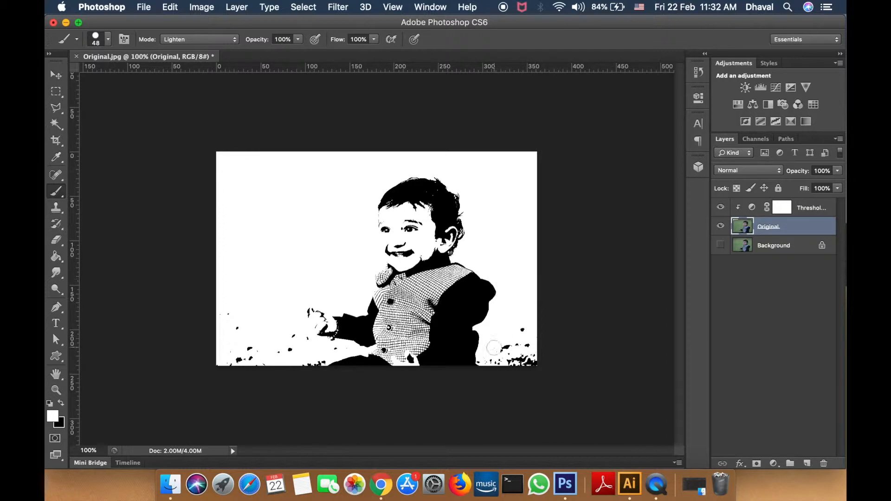
{"action": "mouse_move", "coordinate": [528, 330]}
{"action": "left_mouse_down"}
{"action": "mouse_move", "coordinate": [528, 361]}
{"action": "mouse_move", "coordinate": [542, 362]}
{"action": "mouse_move", "coordinate": [508, 361]}
{"action": "mouse_move", "coordinate": [532, 348]}
{"action": "mouse_move", "coordinate": [487, 359]}
{"action": "mouse_move", "coordinate": [517, 350]}
{"action": "left_mouse_up"}
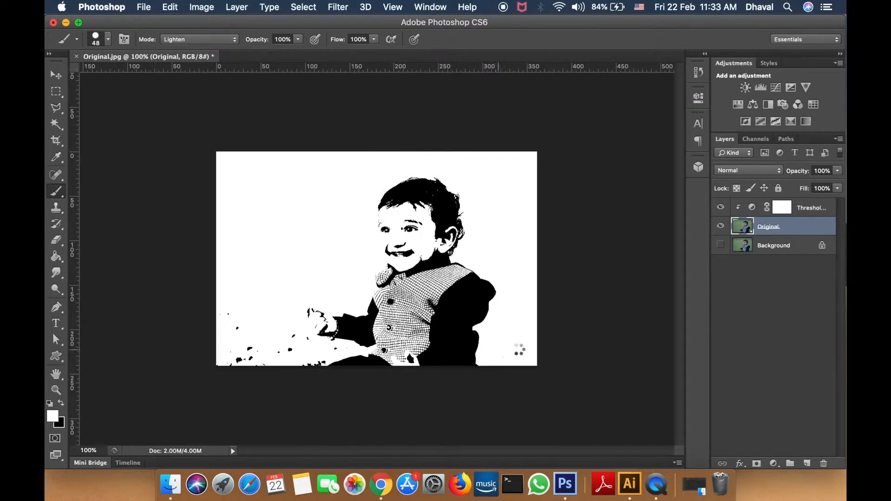
{"action": "mouse_move", "coordinate": [333, 350]}
{"action": "left_mouse_down"}
{"action": "mouse_move", "coordinate": [302, 366]}
{"action": "mouse_move", "coordinate": [296, 338]}
{"action": "mouse_move", "coordinate": [287, 356]}
{"action": "mouse_move", "coordinate": [226, 367]}
{"action": "mouse_move", "coordinate": [257, 349]}
{"action": "mouse_move", "coordinate": [219, 309]}
{"action": "left_mouse_up"}
- Merge the Threshold adjustment layer with the Original layer
{"action": "left_click", "coordinate": [808, 209], "text": "shift"}
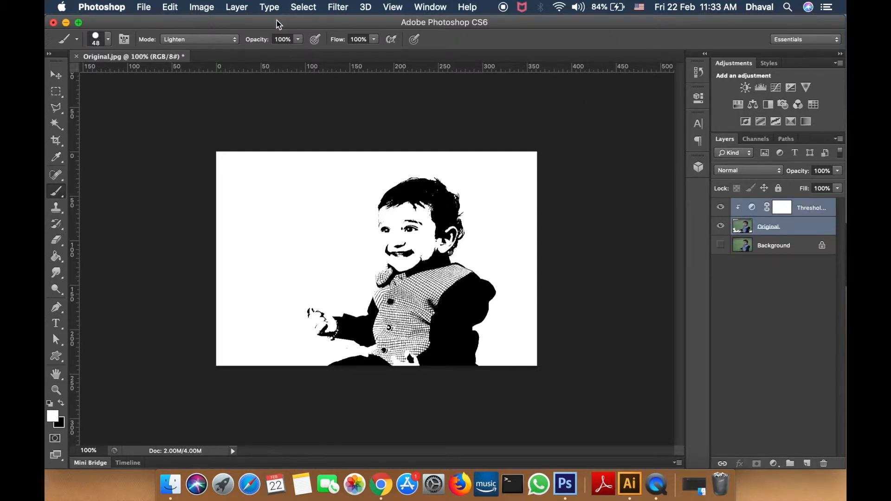
{"action": "right_click", "coordinate": [825, 210]}
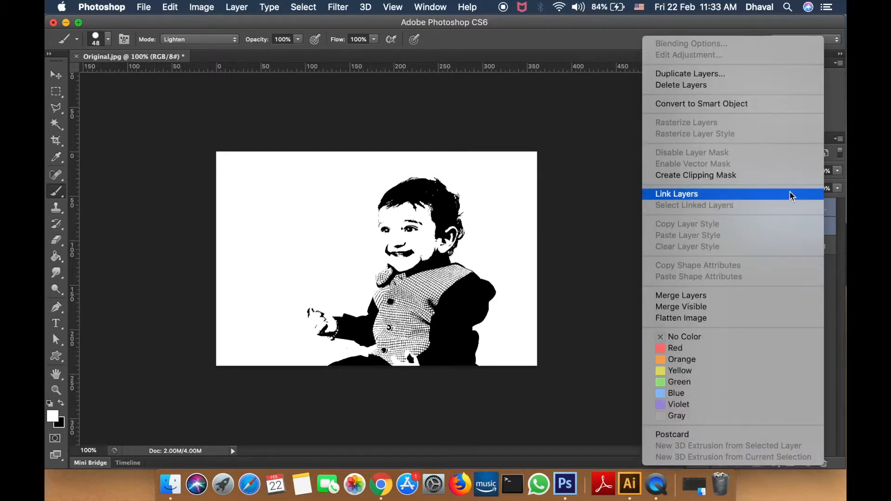
{"action": "left_click", "coordinate": [709, 297]}
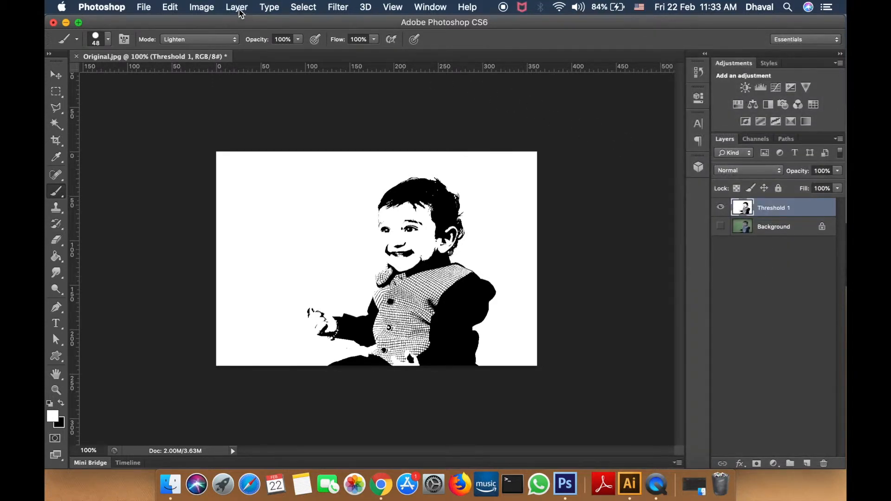
- Duplicate the merged Threshold 1 layer into a new document
{"action": "left_click", "coordinate": [237, 7]}
{"action": "left_click", "coordinate": [245, 35]}
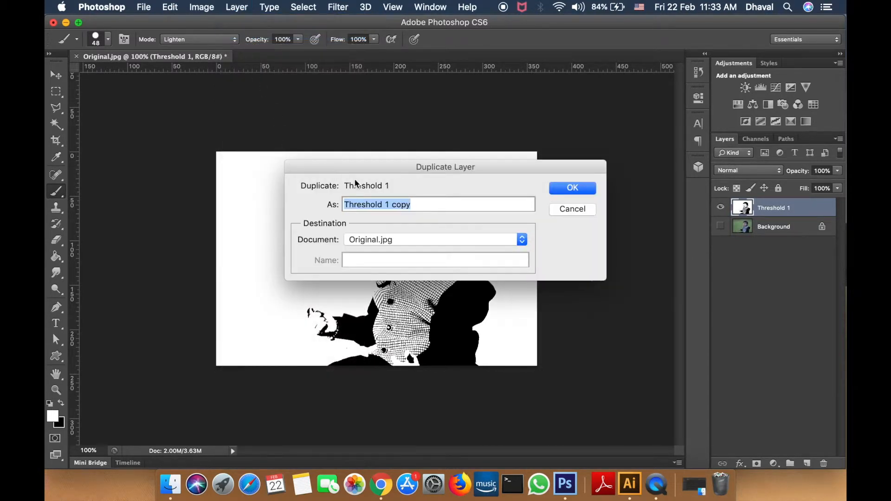
{"action": "left_click", "coordinate": [374, 240]}
{"action": "left_click", "coordinate": [371, 251]}
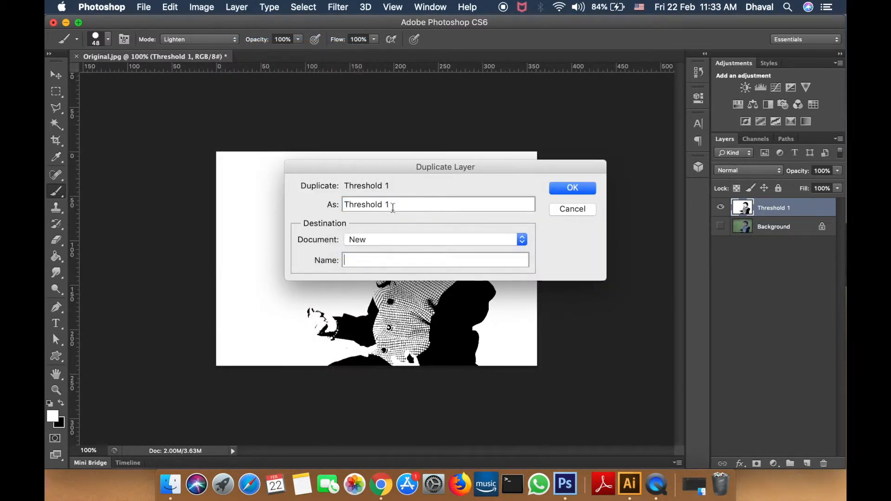
{"action": "left_click", "coordinate": [580, 188]}
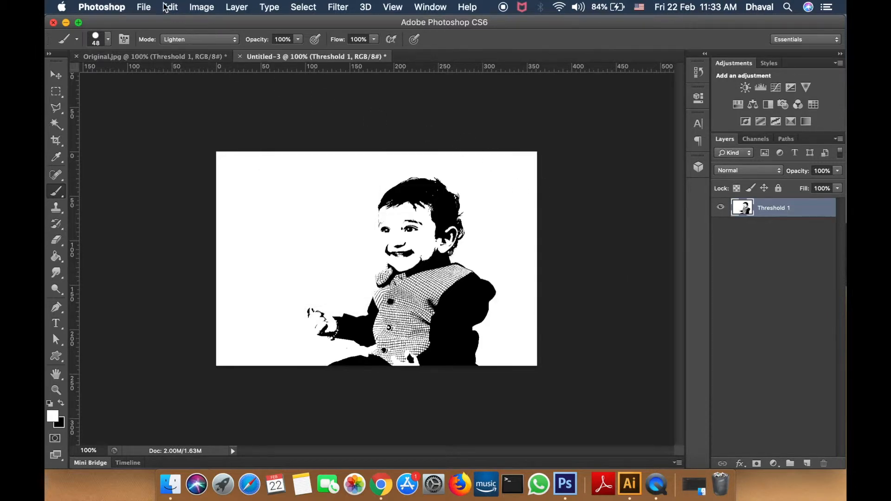
- Save the new document as a PNG copy named with the child's first name, using Smallest / Slow compression and no interlacing
{"action": "left_click", "coordinate": [144, 7]}
{"action": "left_click", "coordinate": [169, 152]}
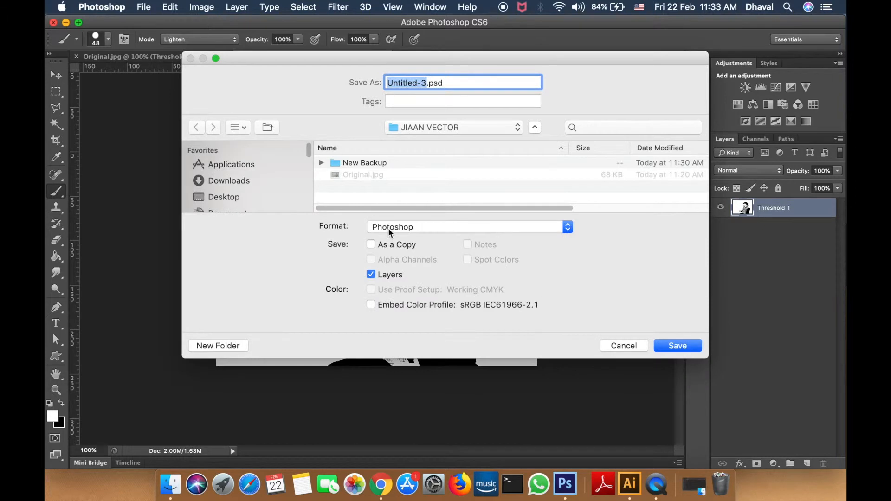
{"action": "left_click", "coordinate": [390, 232]}
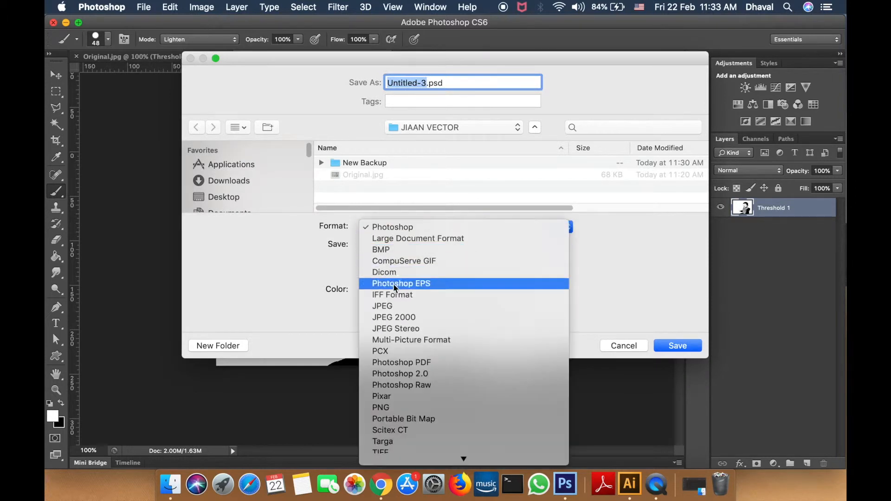
{"action": "left_click", "coordinate": [383, 407]}
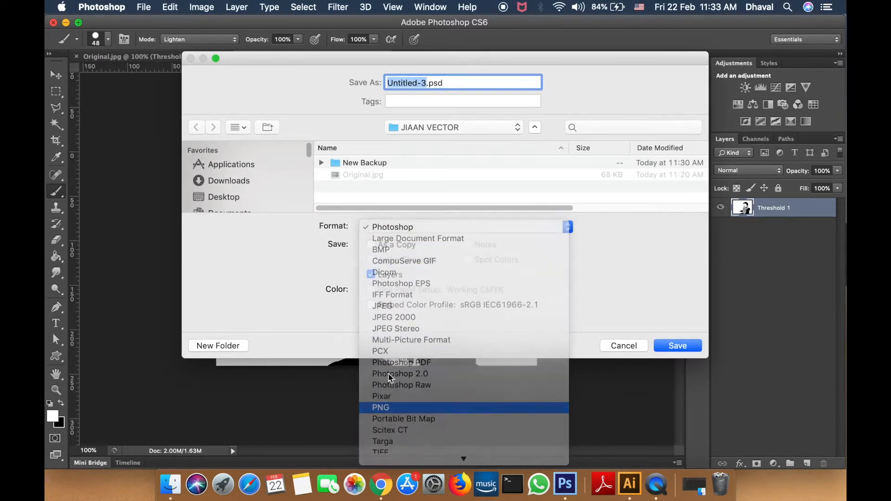
{"action": "type", "text": "Jian.png"}
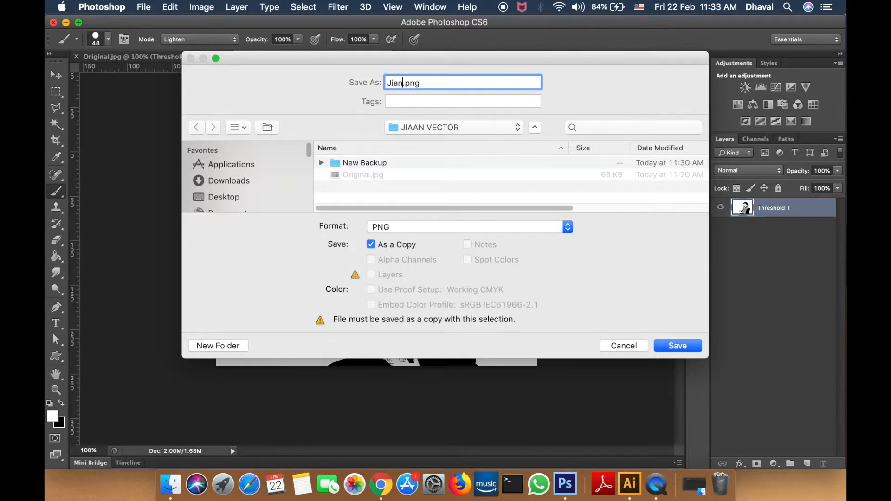
{"action": "key", "text": "BackSpace"}
{"action": "type", "text": "an"}
{"action": "left_click", "coordinate": [667, 346]}
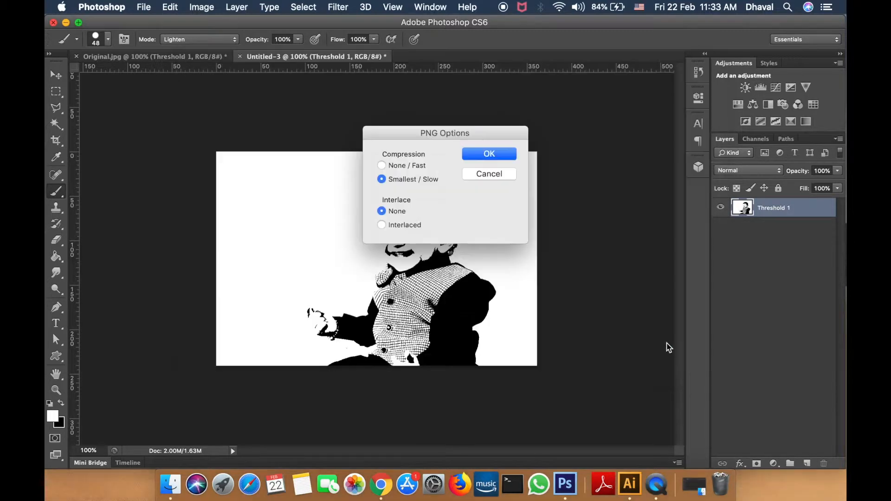
{"action": "left_click", "coordinate": [508, 155]}
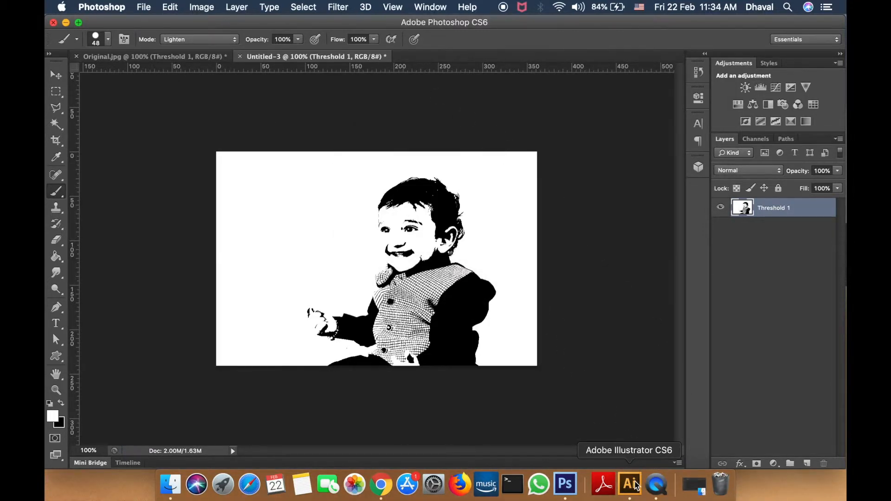
- Minimize the Photoshop window and switch to Adobe Illustrator
{"action": "left_click", "coordinate": [629, 484]}
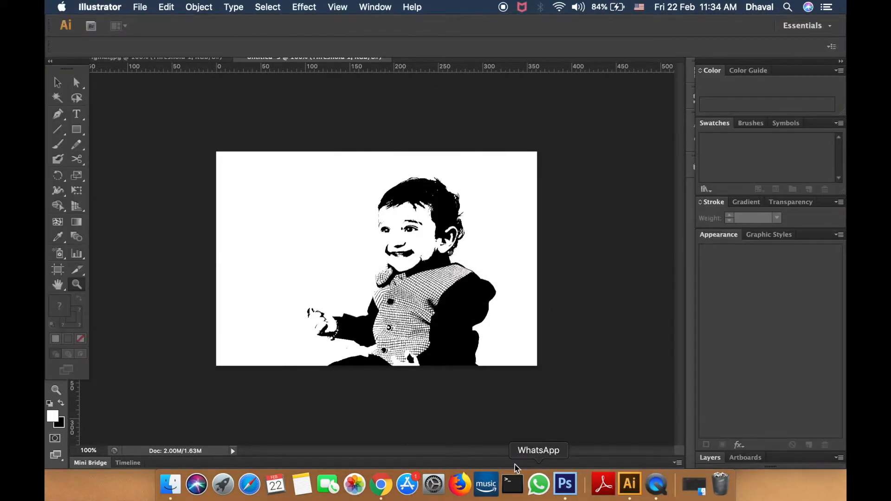
{"action": "left_click", "coordinate": [139, 6]}
{"action": "left_click", "coordinate": [139, 9]}
{"action": "left_click", "coordinate": [140, 102]}
{"action": "left_click", "coordinate": [65, 23]}
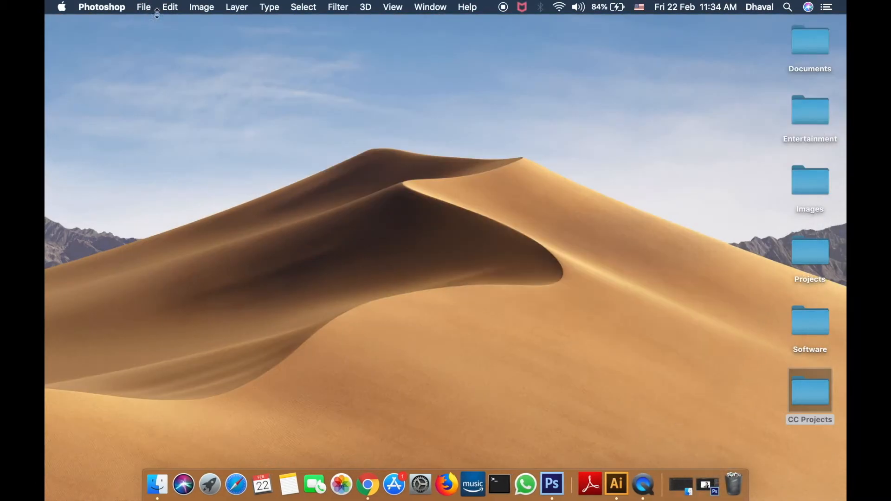
{"action": "left_click", "coordinate": [616, 484]}
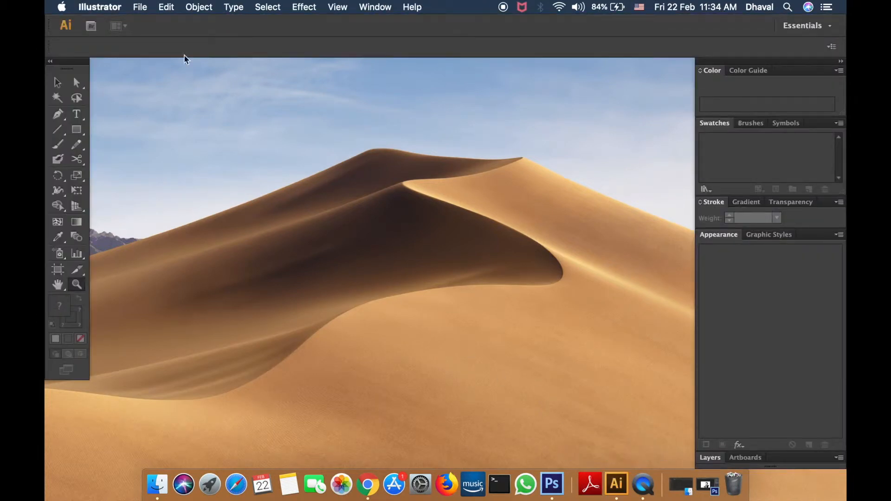
- Open the saved black-and-white PNG in Illustrator and activate the Selection tool
{"action": "left_click", "coordinate": [141, 7]}
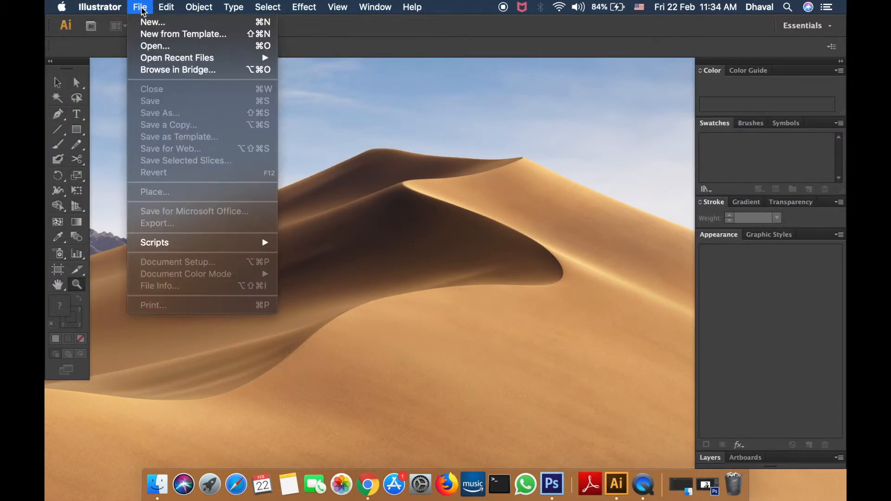
{"action": "left_click", "coordinate": [155, 45]}
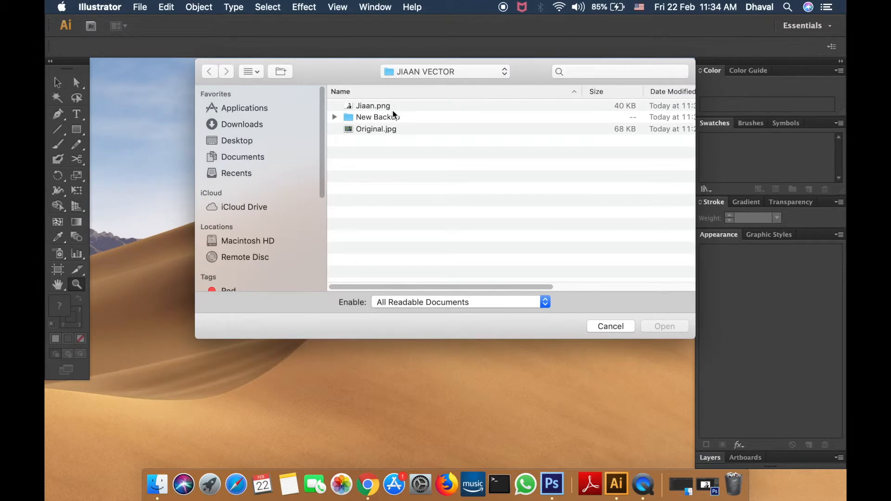
{"action": "left_click", "coordinate": [387, 109]}
{"action": "left_click", "coordinate": [657, 325]}
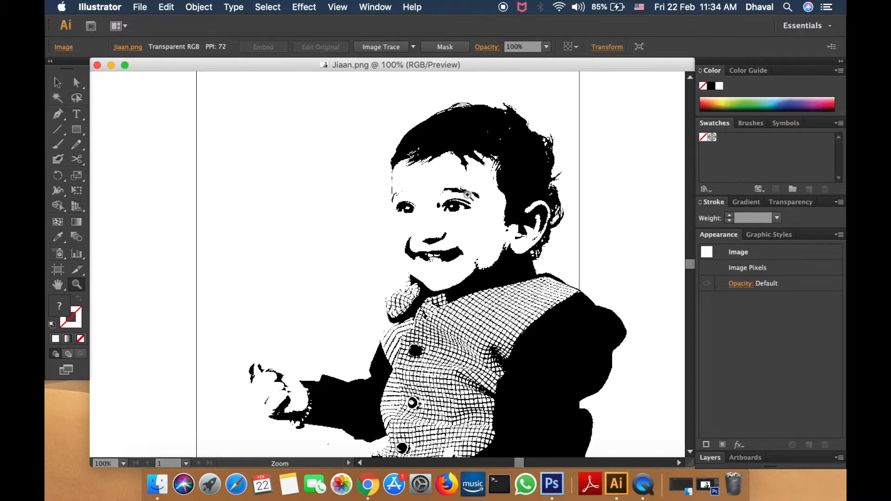
{"action": "key", "text": "v"}
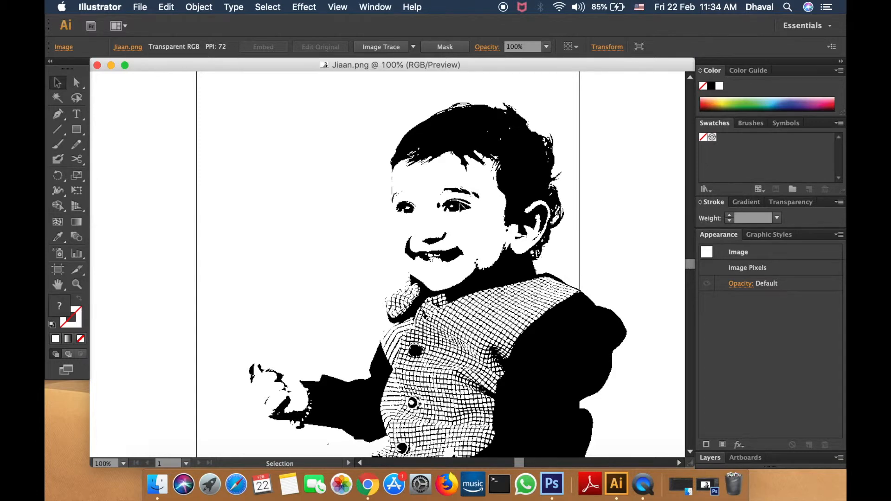
- Move the image so the child sits within the artboard, and narrow the image slightly to about 1016 pt wide
{"action": "left_click_drag", "start_coordinate": [469, 211], "coordinate": [429, 209]}
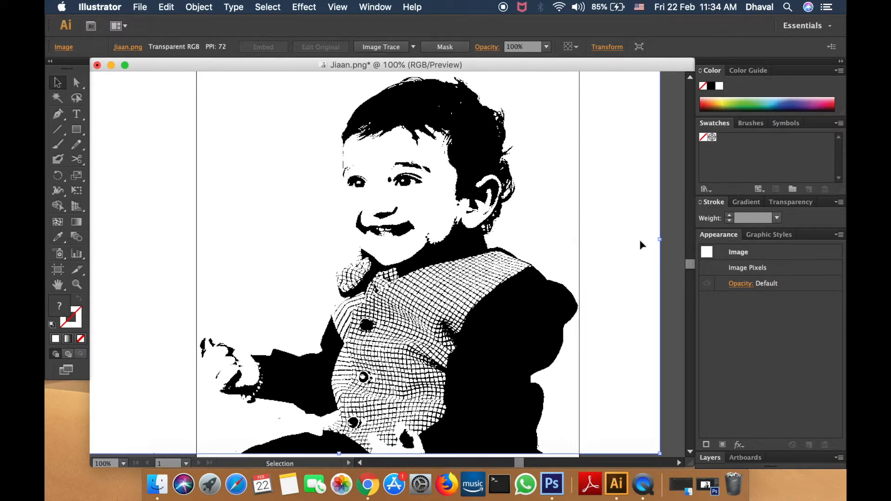
{"action": "mouse_move", "coordinate": [659, 240]}
{"action": "left_mouse_down"}
{"action": "mouse_move", "coordinate": [592, 234]}
{"action": "mouse_move", "coordinate": [655, 240]}
{"action": "left_mouse_up"}
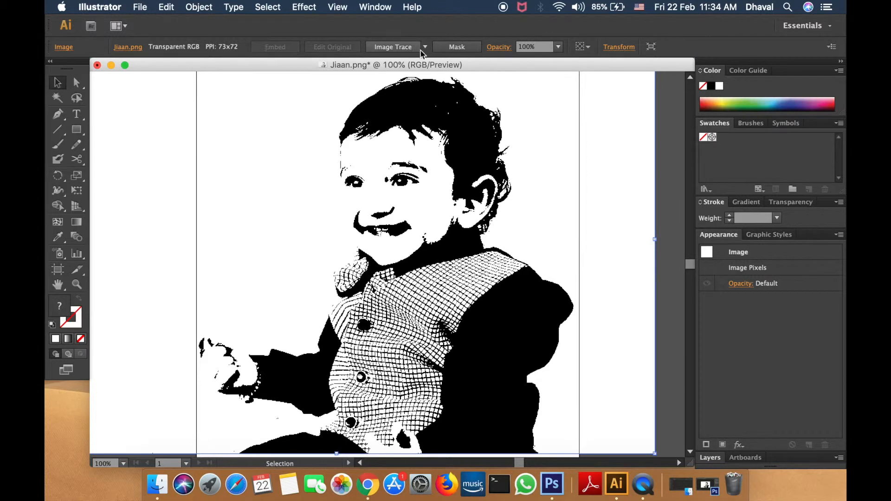
- Apply Image Trace to the black-and-white image and set the tracing preset to High Fidelity Photo
{"action": "left_click", "coordinate": [755, 255]}
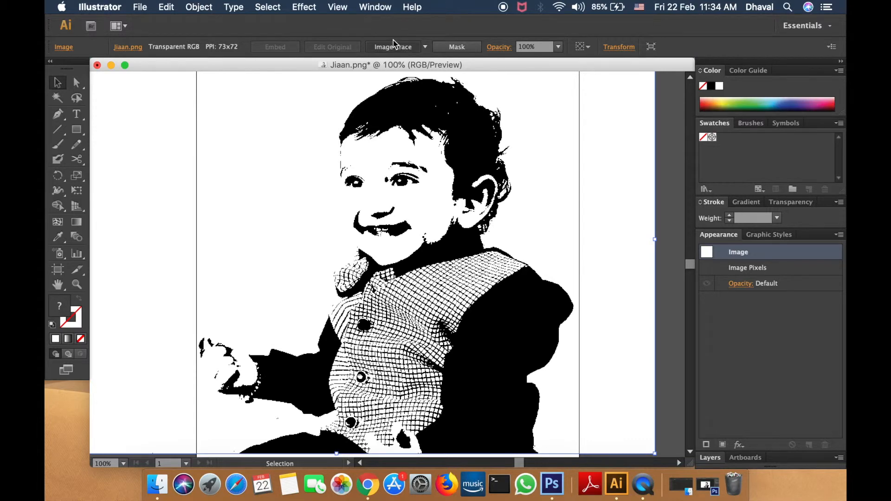
{"action": "left_click", "coordinate": [394, 46]}
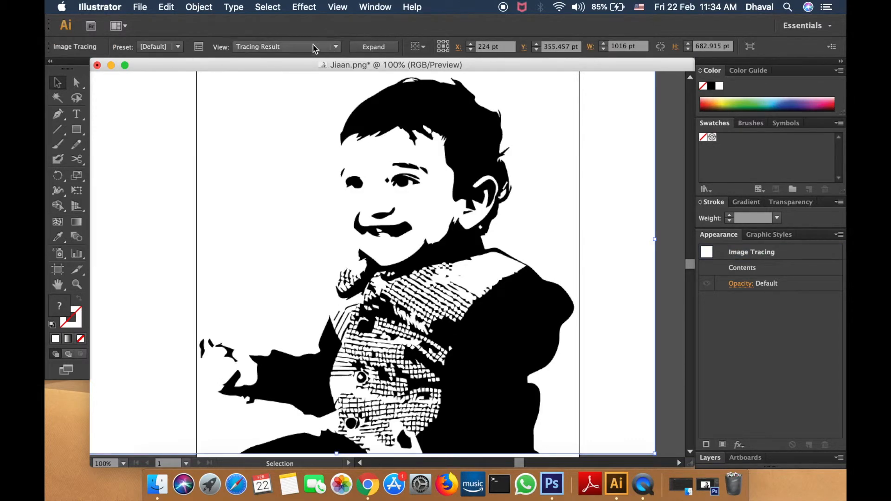
{"action": "left_click", "coordinate": [166, 47]}
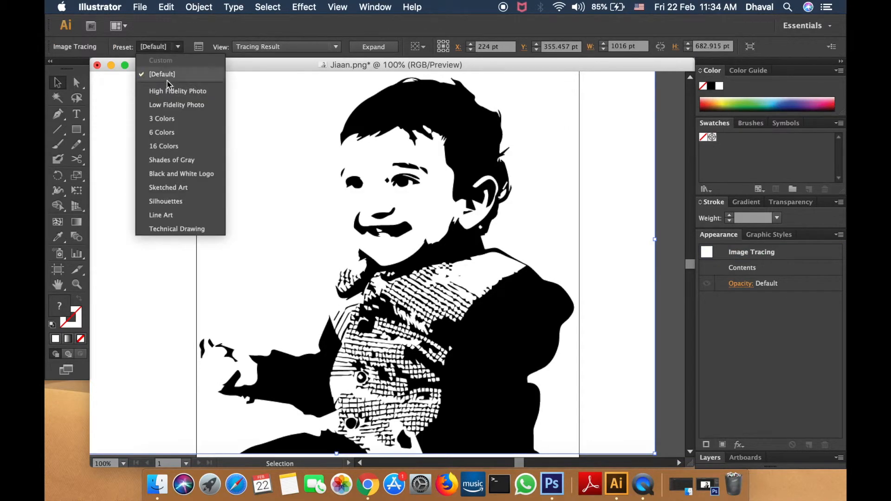
{"action": "left_click", "coordinate": [168, 93]}
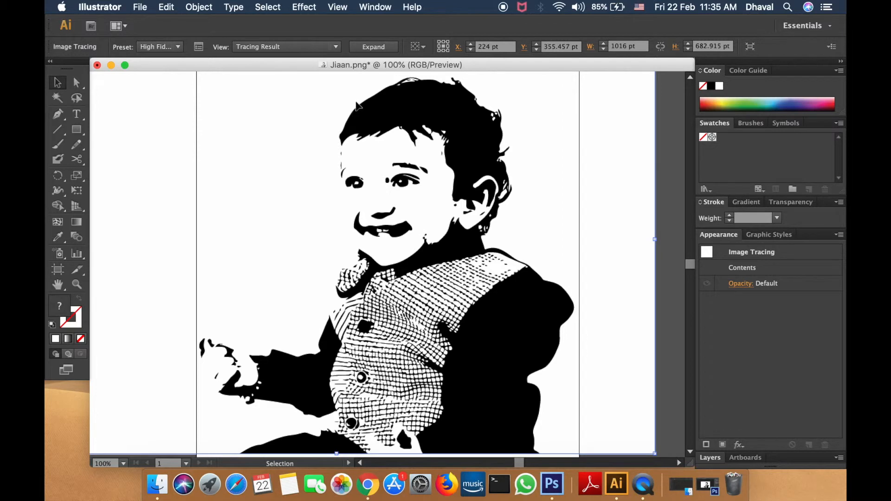
- Export the traced artwork as a PNG at Screen (72 ppi) with a transparent background, replacing the existing PNG file
{"action": "left_click", "coordinate": [145, 8]}
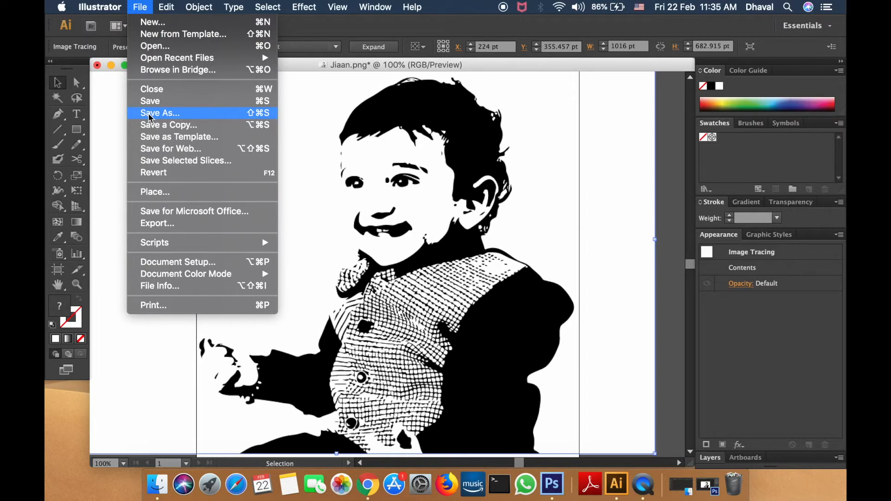
{"action": "left_click", "coordinate": [159, 225]}
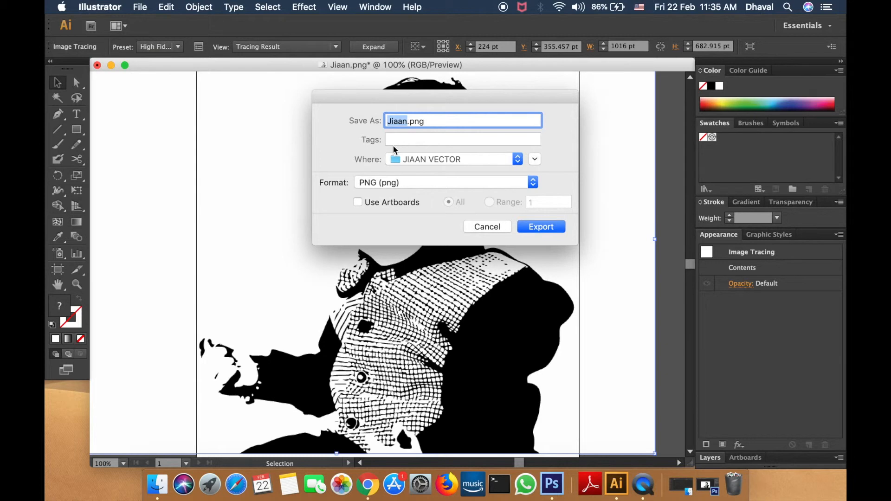
{"action": "left_click", "coordinate": [527, 227]}
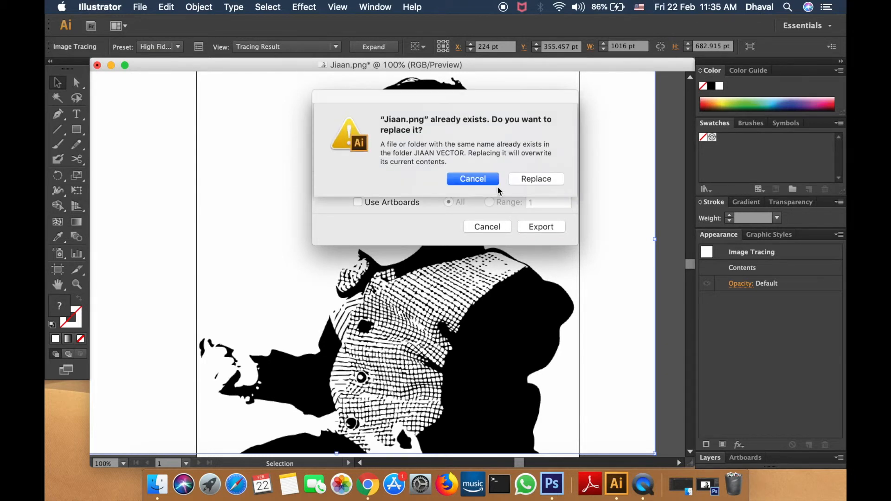
{"action": "left_click", "coordinate": [534, 181]}
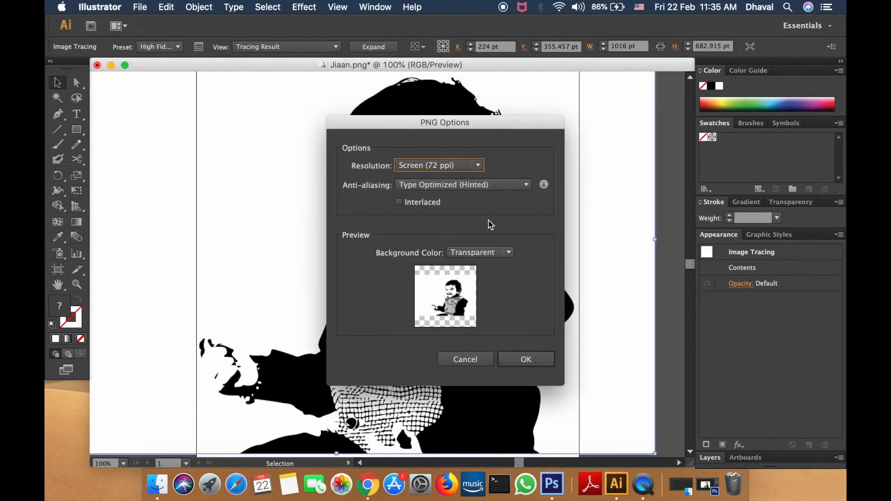
{"action": "left_click", "coordinate": [527, 361]}
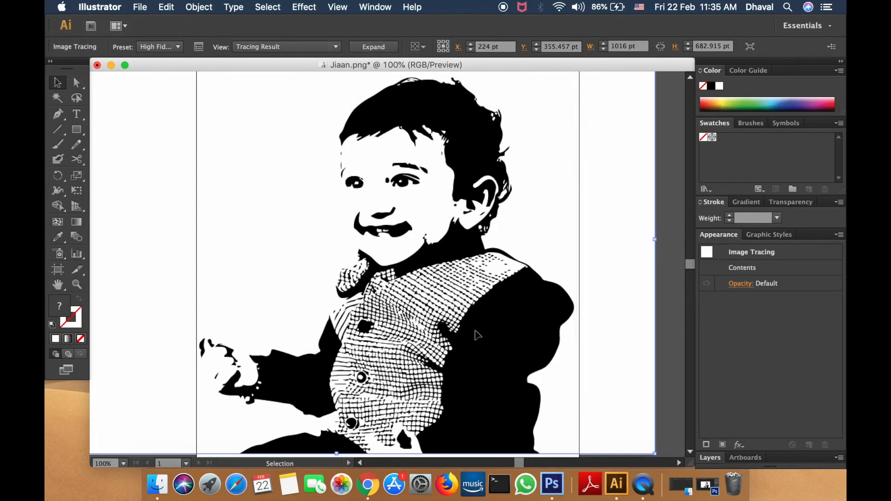
- Switch to Finder, preview the exported PNG in the project folder, and close the preview
{"action": "left_click", "coordinate": [156, 485]}
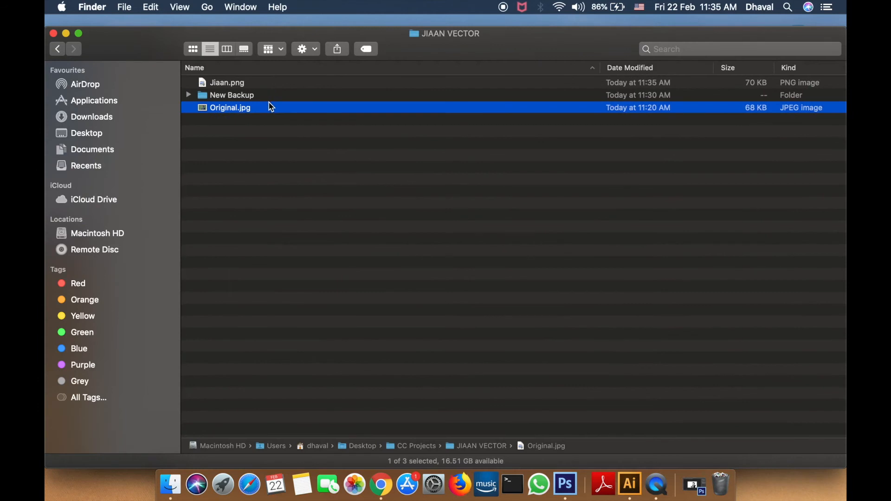
{"action": "left_click", "coordinate": [247, 86]}
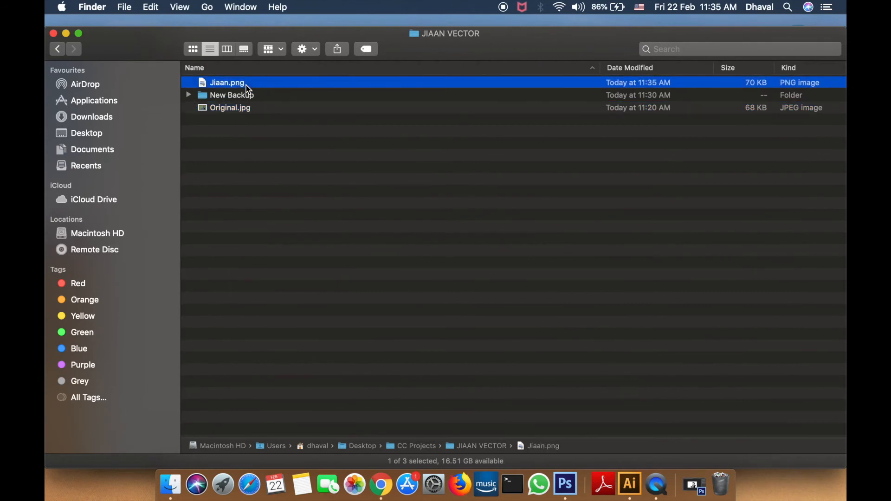
{"action": "key", "text": "space"}
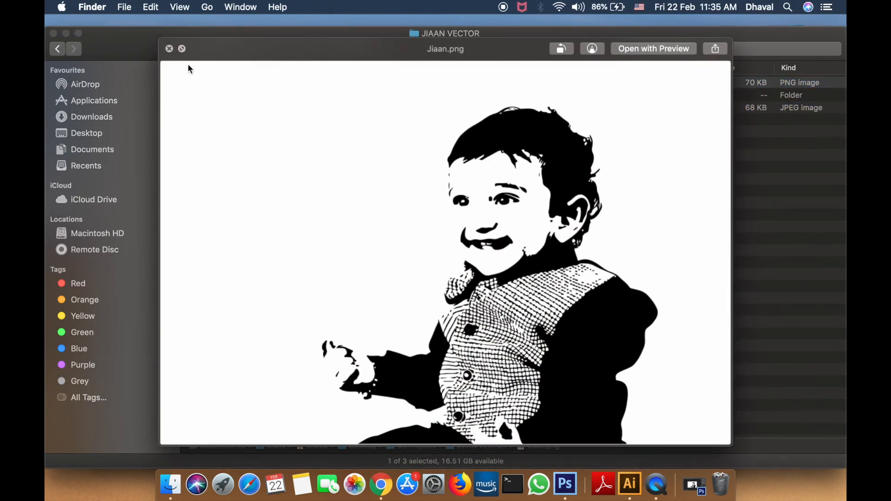
{"action": "left_click", "coordinate": [170, 48]}
{"action": "left_click", "coordinate": [270, 153]}
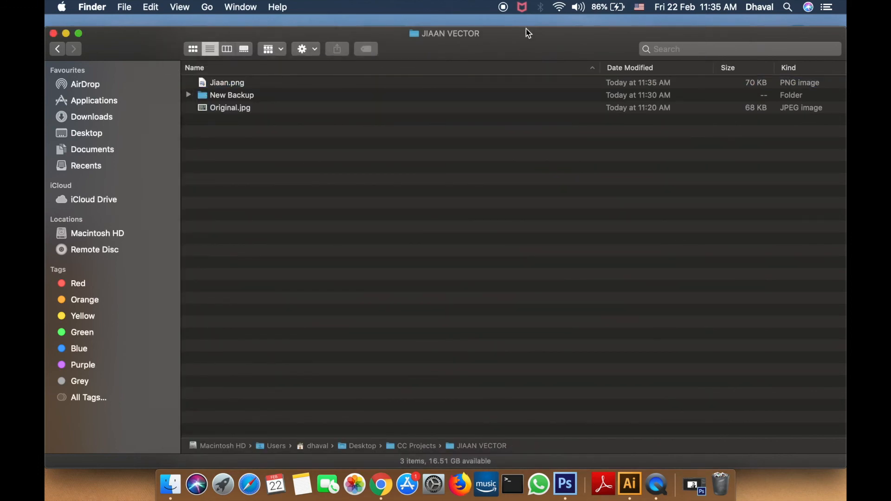